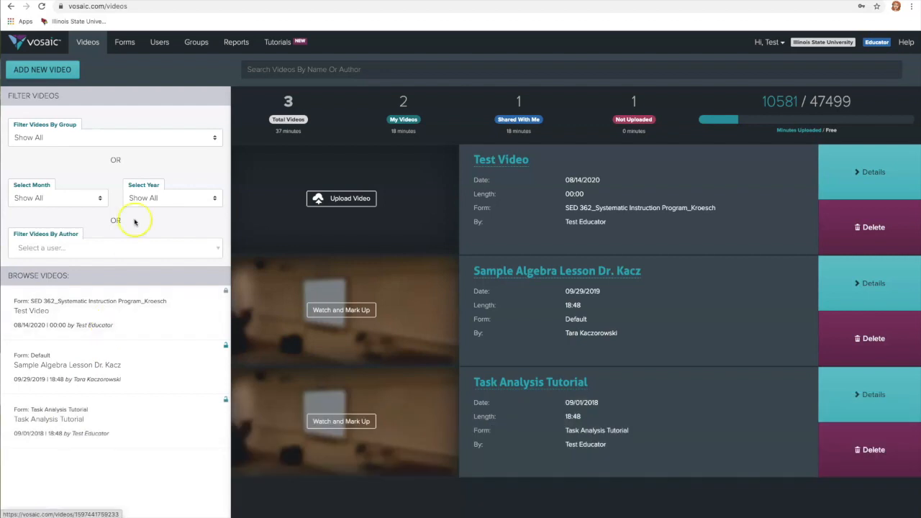
Open the users list and review the existing accounts and their viewer, learner, educator and administrator roles.
{"action": "left_click", "coordinate": [159, 54]}
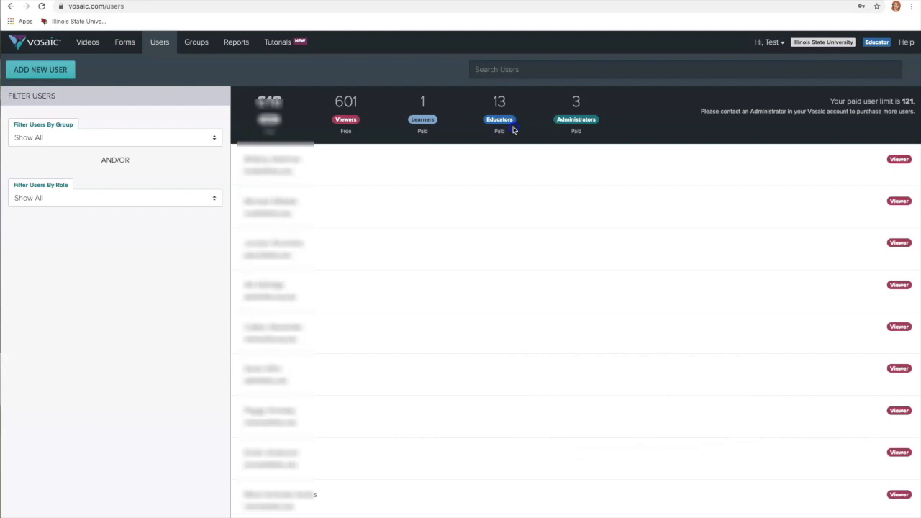
{"action": "scroll", "coordinate": [501, 278], "scroll_direction": "down", "scroll_amount": 1}
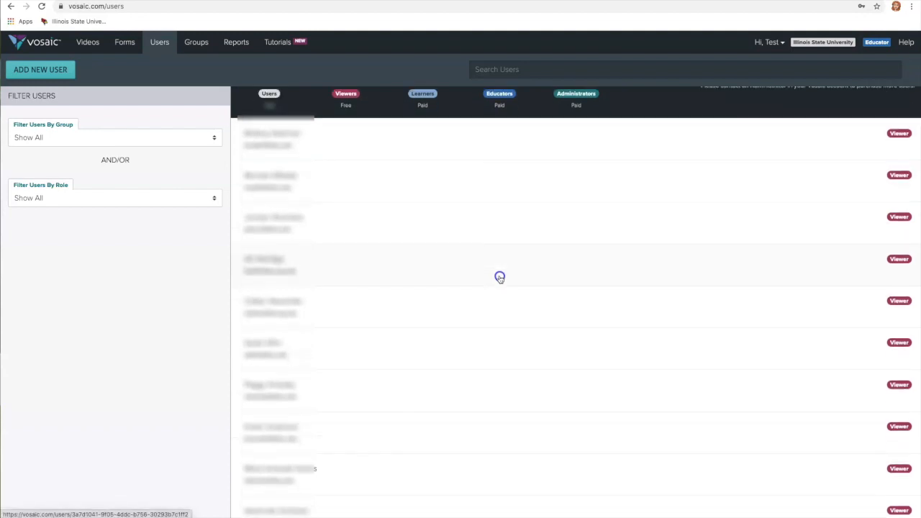
{"action": "scroll", "coordinate": [501, 277], "scroll_direction": "down", "scroll_amount": 2}
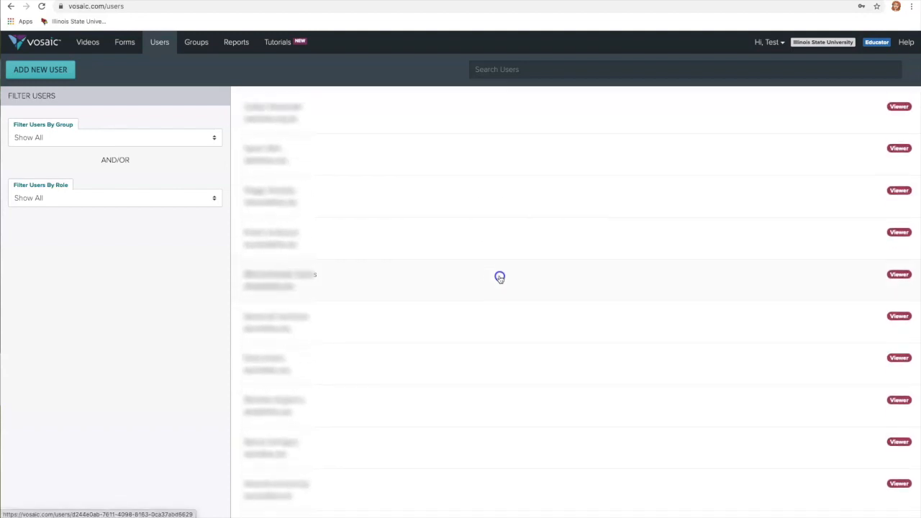
{"action": "scroll", "coordinate": [500, 278], "scroll_direction": "up", "scroll_amount": 2}
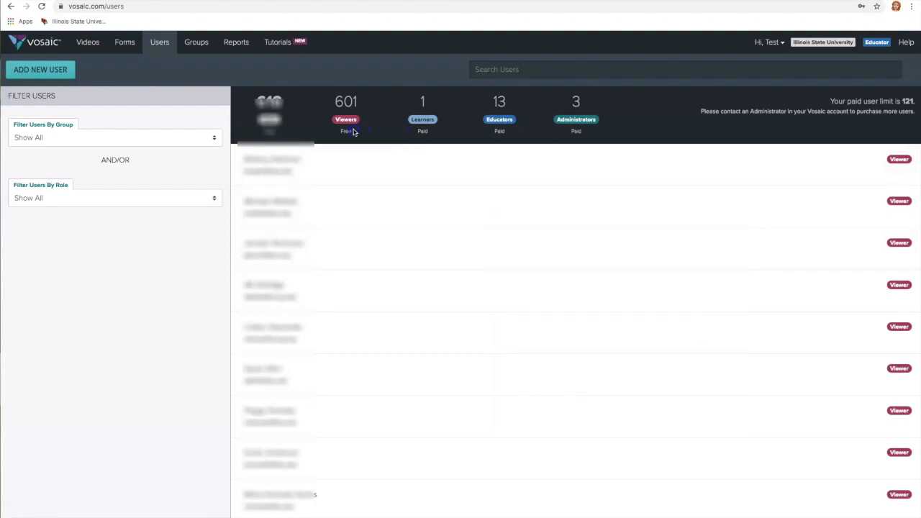
{"action": "left_click", "coordinate": [505, 70]}
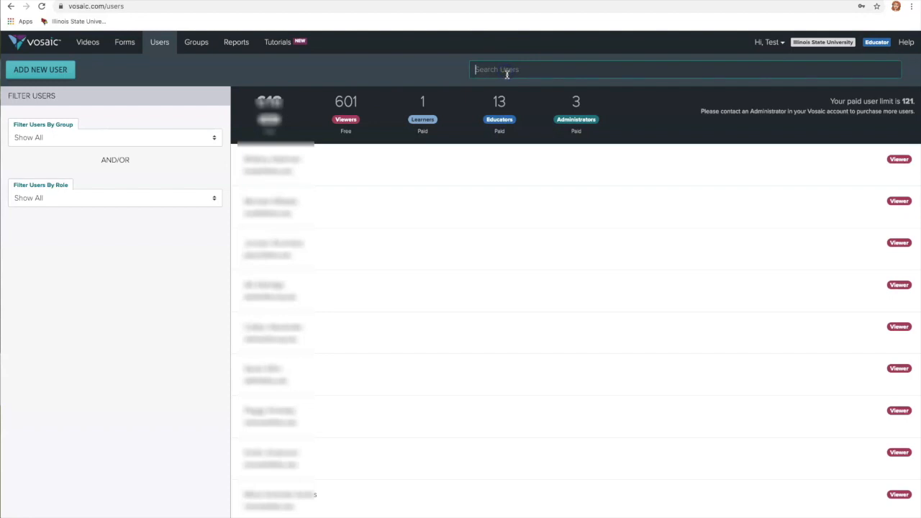
{"action": "scroll", "coordinate": [458, 236], "scroll_direction": "down", "scroll_amount": 4}
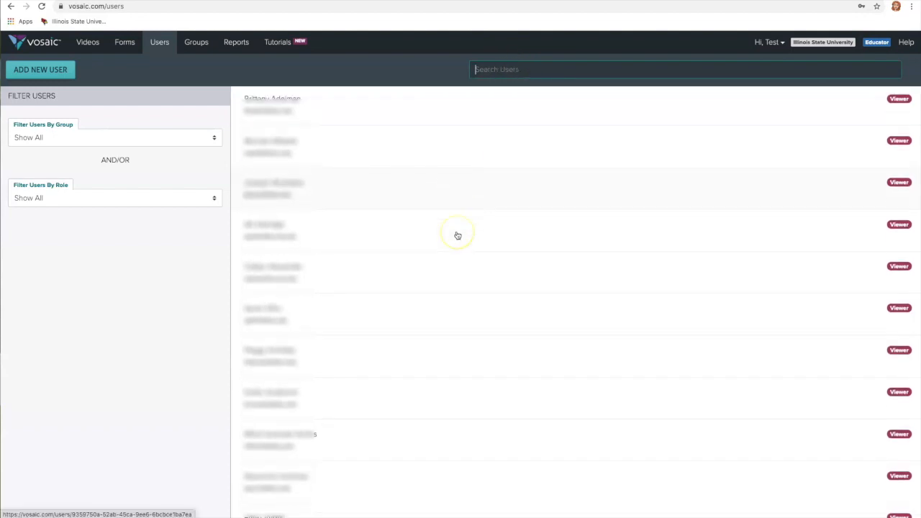
{"action": "scroll", "coordinate": [457, 236], "scroll_direction": "up", "scroll_amount": 4}
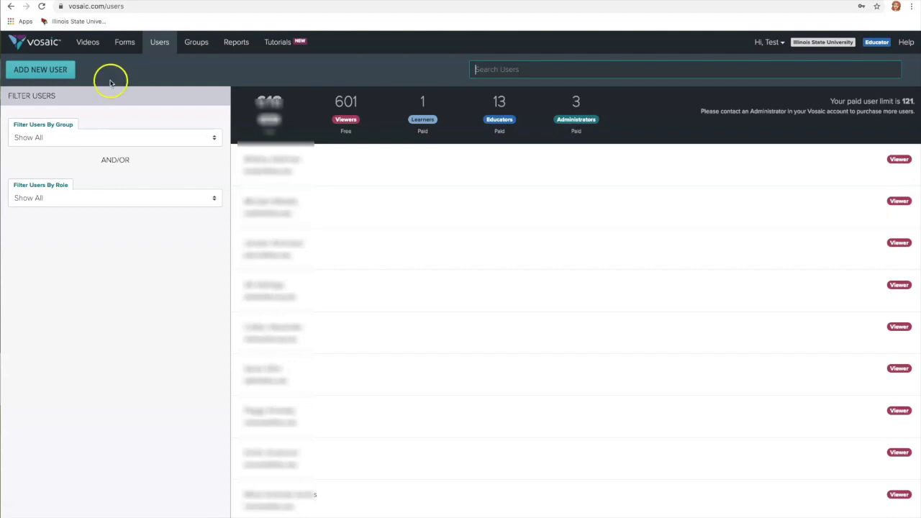
Open the new user form and examine the instructions for importing multiple users from a CSV file.
{"action": "left_click", "coordinate": [59, 72]}
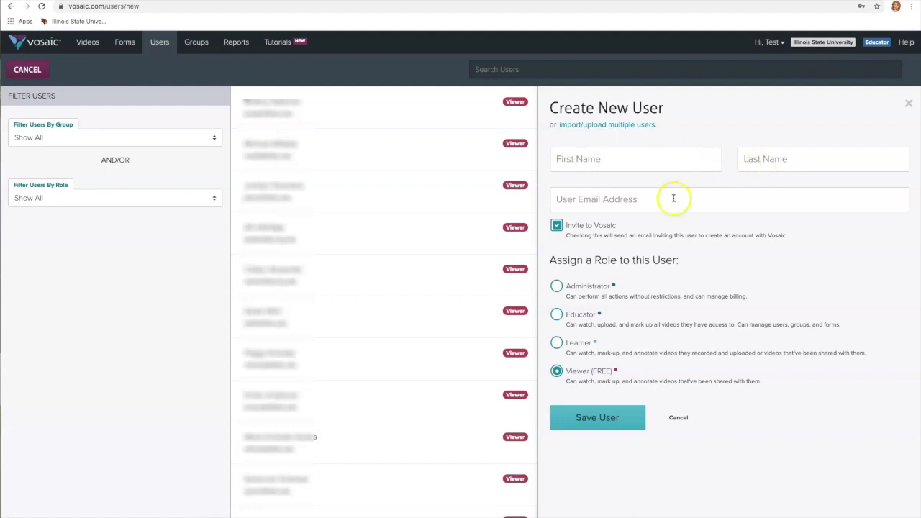
{"action": "left_click", "coordinate": [631, 126]}
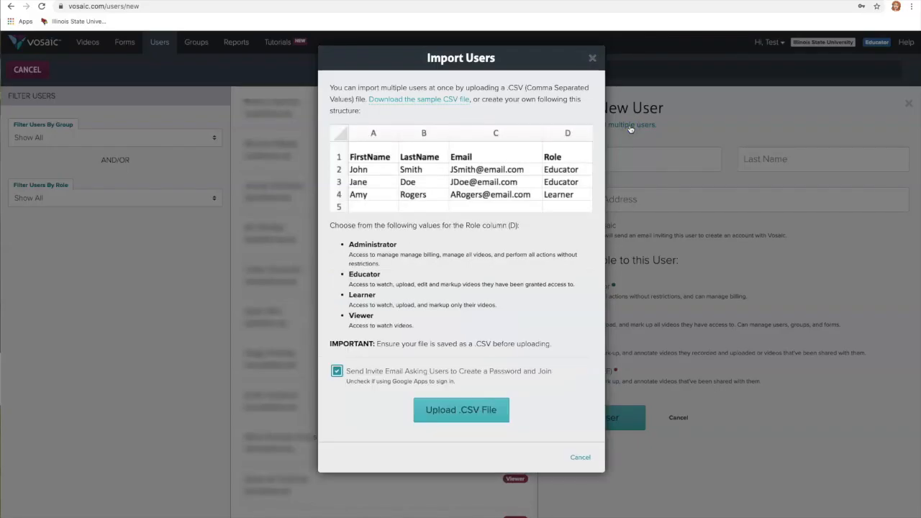
{"action": "left_click", "coordinate": [457, 103]}
{"action": "left_click", "coordinate": [593, 59]}
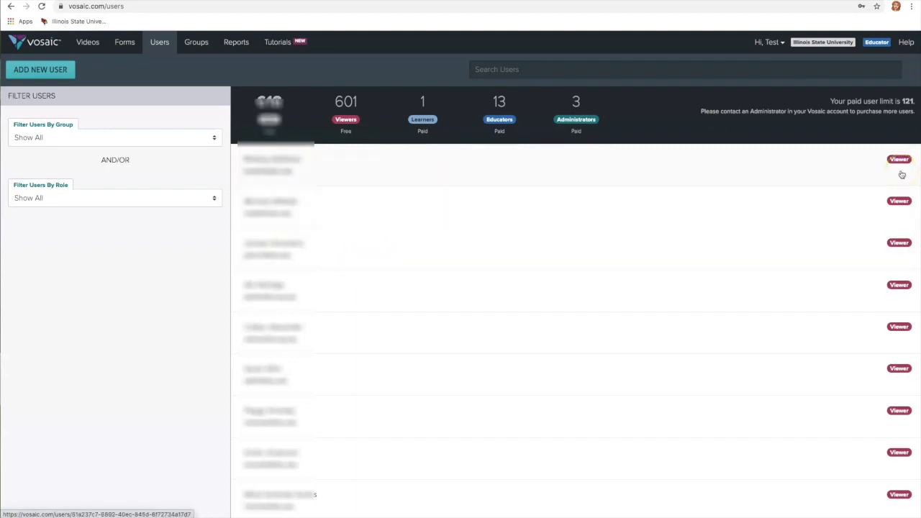
Try changing the first listed user's role to Learner, and leave the user's details without keeping the change.
{"action": "left_click", "coordinate": [818, 177]}
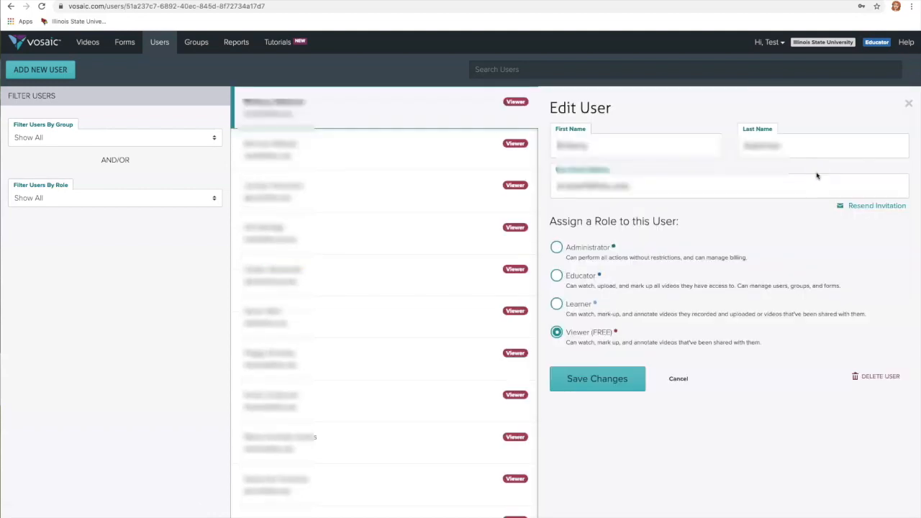
{"action": "left_click", "coordinate": [558, 303]}
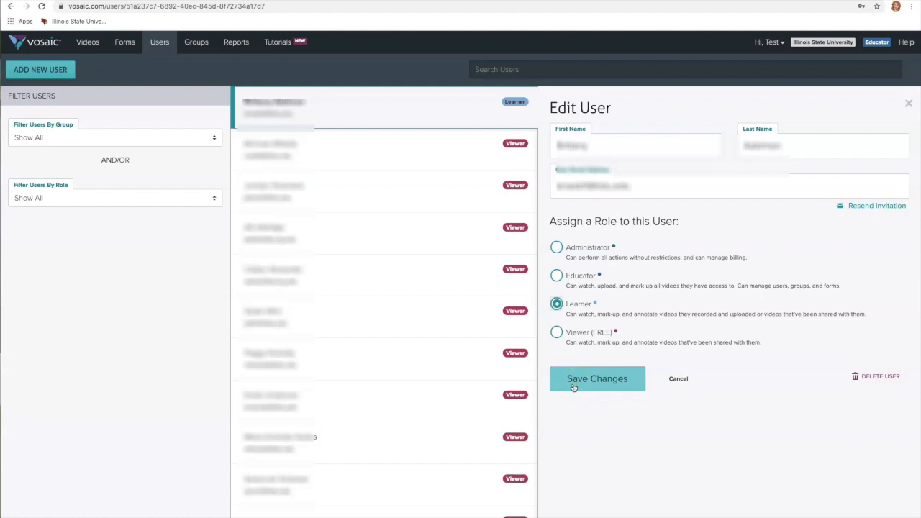
{"action": "left_click", "coordinate": [581, 306]}
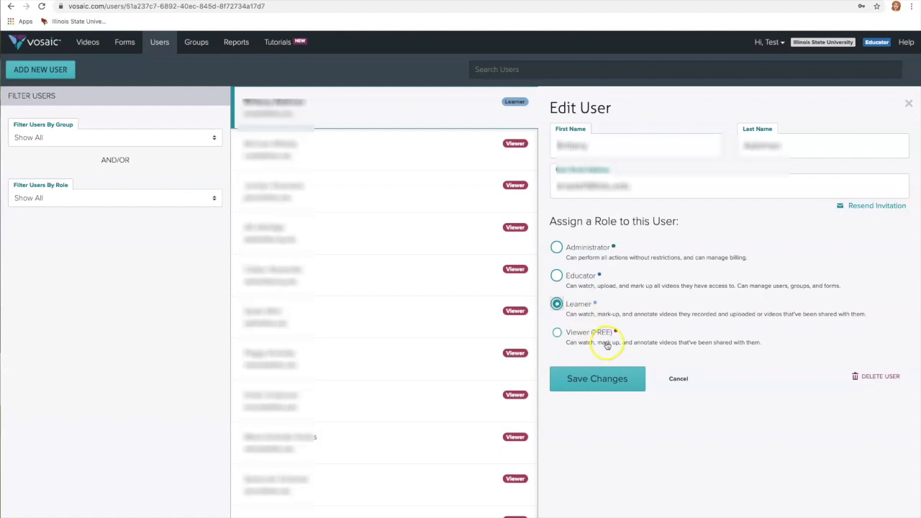
{"action": "left_click", "coordinate": [594, 382]}
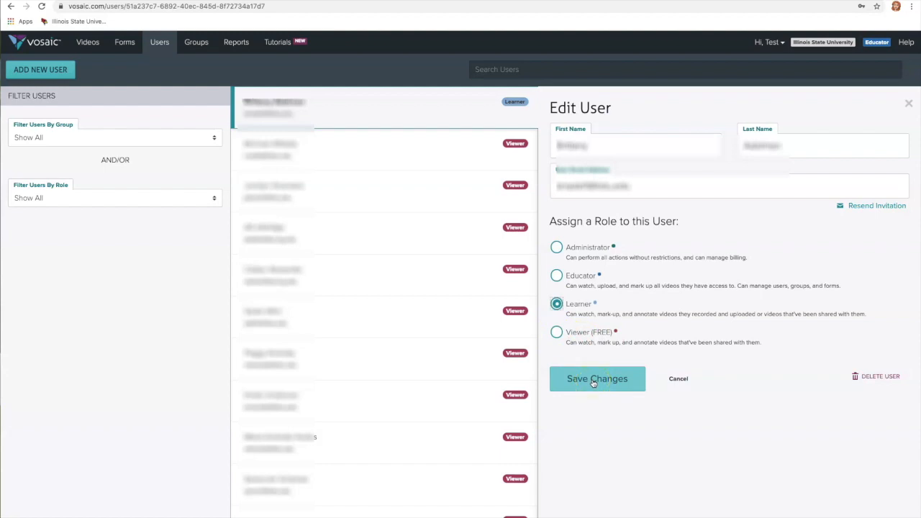
{"action": "left_click", "coordinate": [680, 380]}
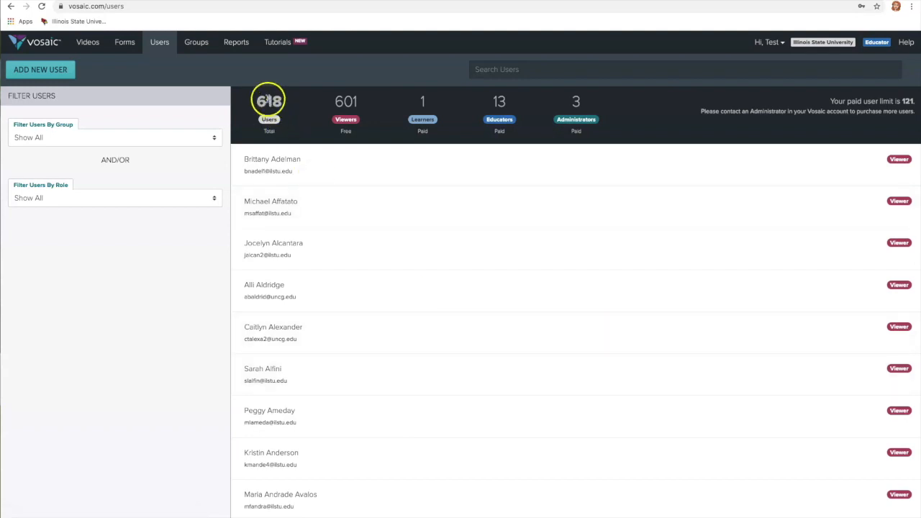
Open the custom groups list and start a new group.
{"action": "left_click", "coordinate": [200, 46]}
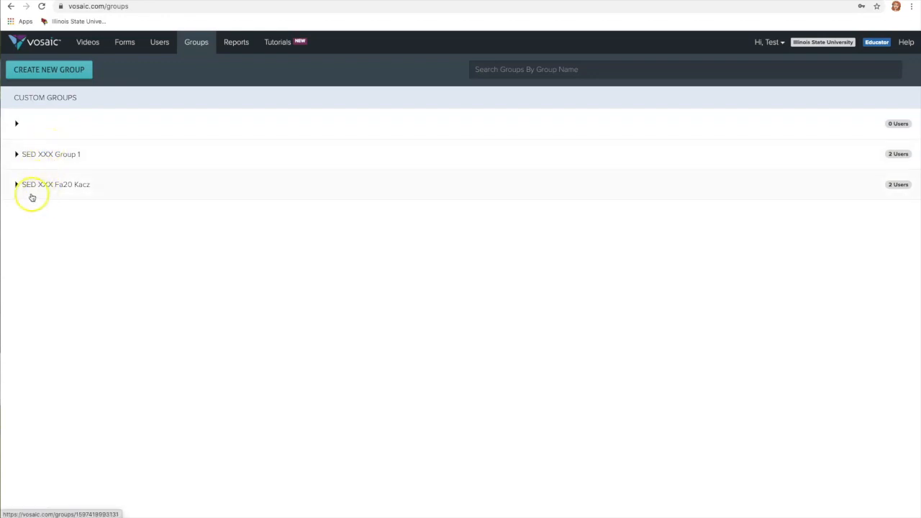
{"action": "left_click", "coordinate": [46, 75]}
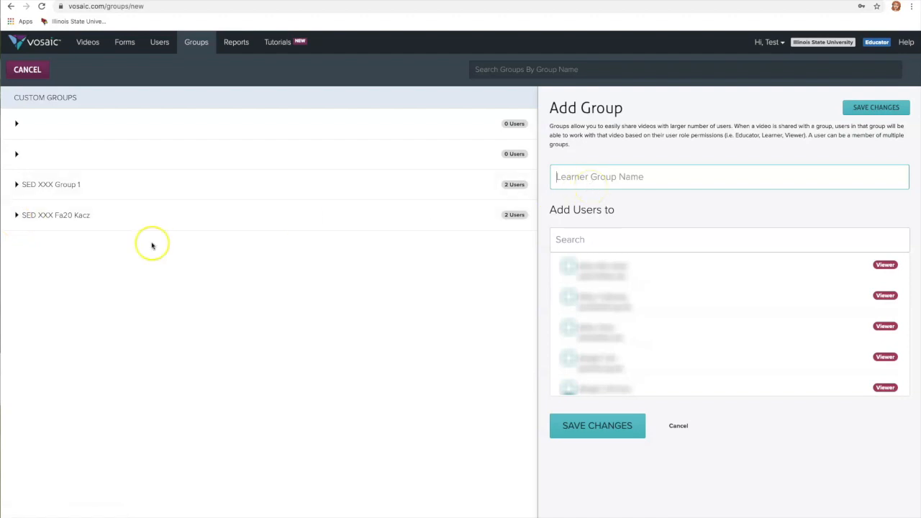
Try adding the Test Educator and Test Learner accounts to the SED XXX Fa20 group, searching the users by first name.
{"action": "left_click", "coordinate": [31, 216]}
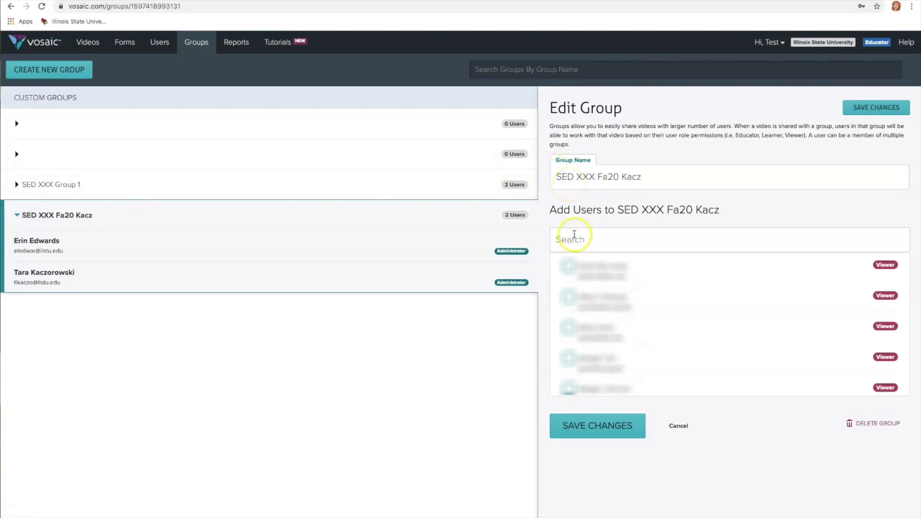
{"action": "scroll", "coordinate": [624, 328], "scroll_direction": "down", "scroll_amount": 1}
{"action": "scroll", "coordinate": [623, 327], "scroll_direction": "down", "scroll_amount": 5}
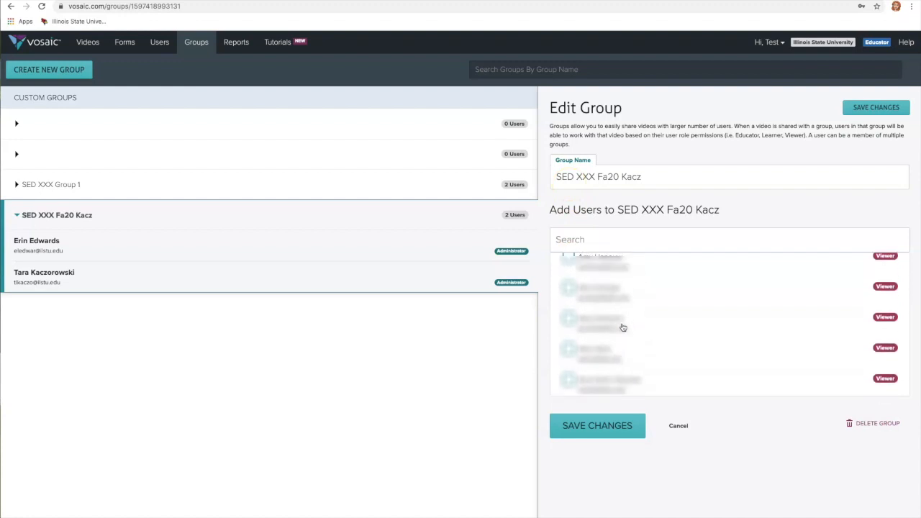
{"action": "scroll", "coordinate": [623, 327], "scroll_direction": "down", "scroll_amount": 5}
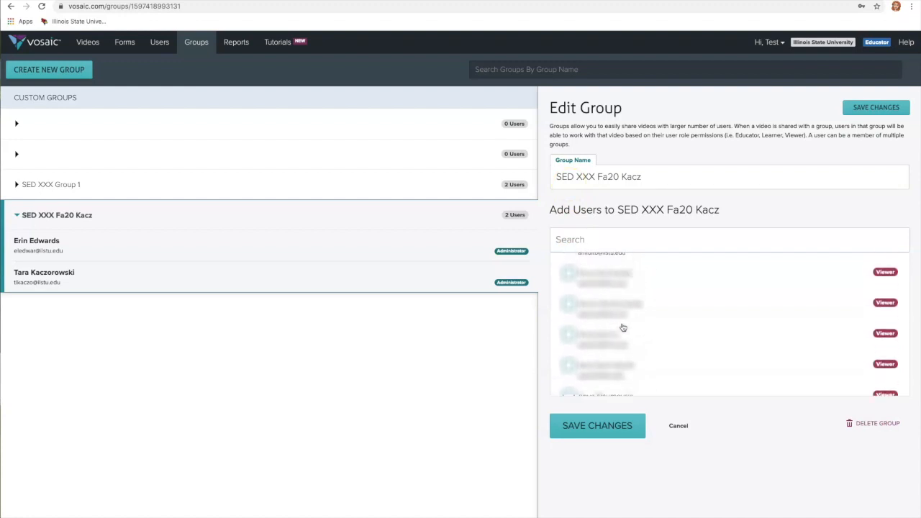
{"action": "left_click", "coordinate": [591, 231]}
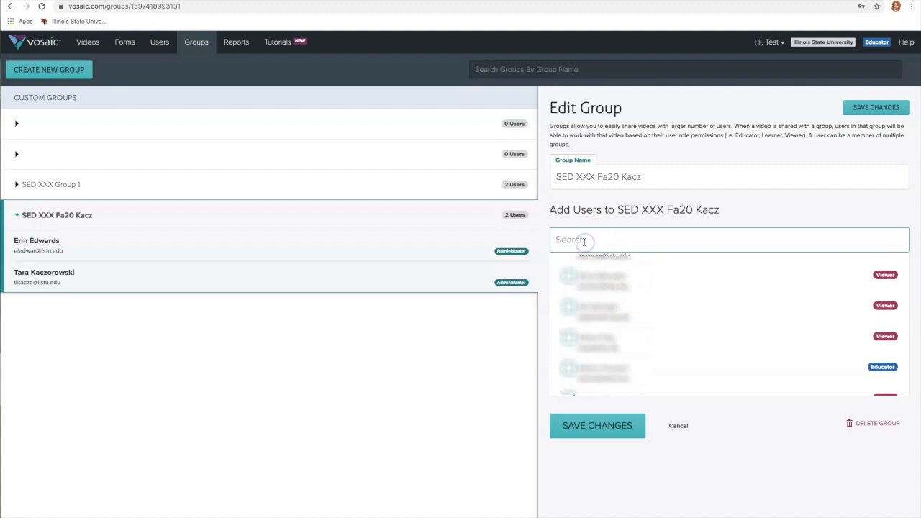
{"action": "type", "text": "Tara"}
{"action": "scroll", "coordinate": [582, 334], "scroll_direction": "up", "scroll_amount": 1}
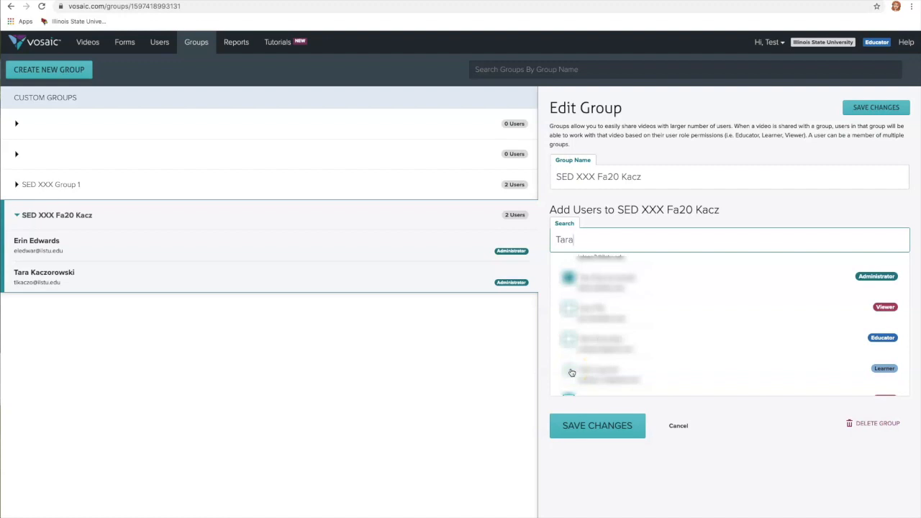
{"action": "left_click", "coordinate": [568, 339]}
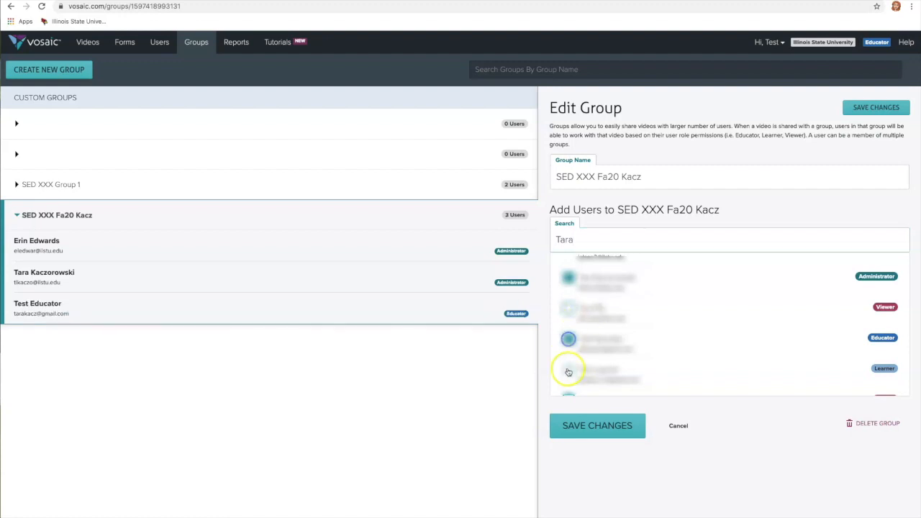
{"action": "left_click", "coordinate": [569, 371]}
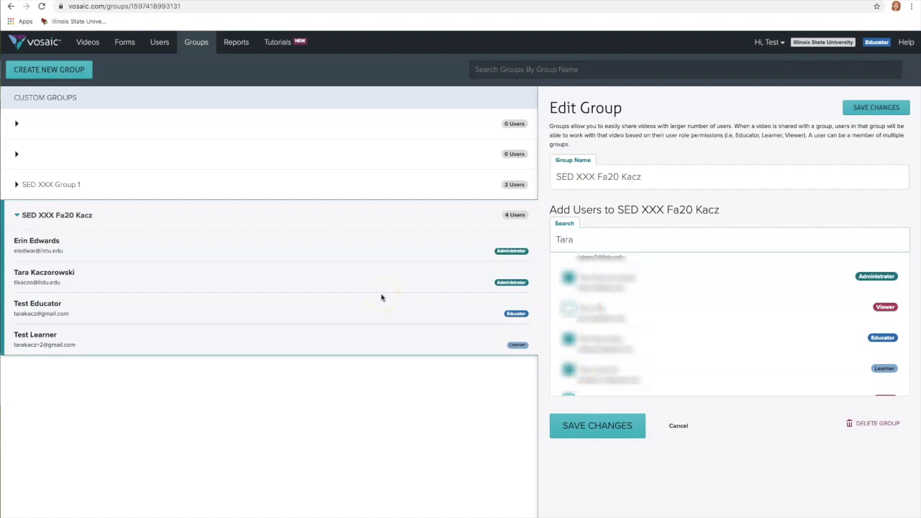
{"action": "left_click", "coordinate": [675, 432]}
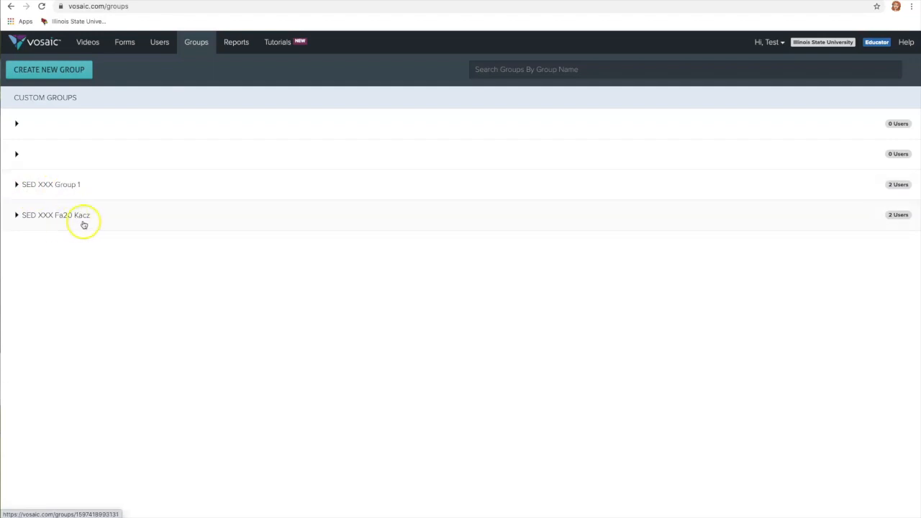
Rename the SED XXX Group 1 group by inserting Fa20 and the instructor's short name before "Group 1".
{"action": "left_click", "coordinate": [64, 190]}
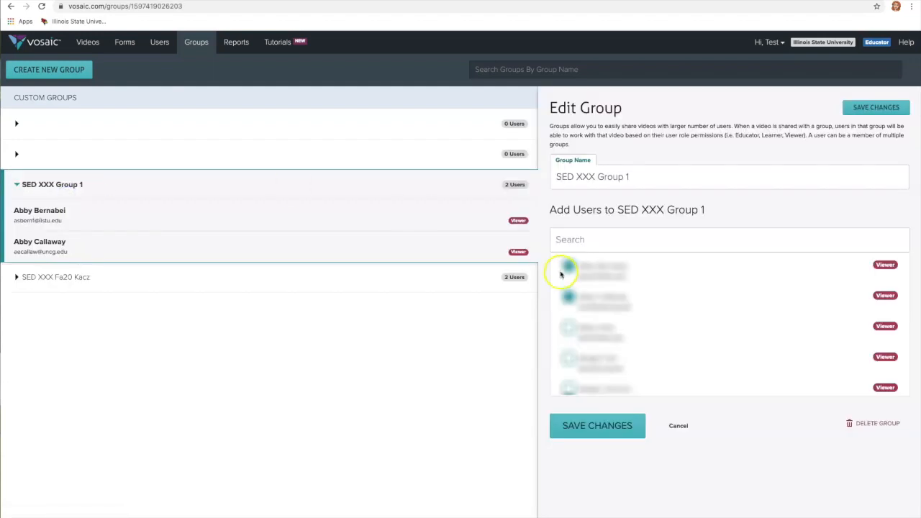
{"action": "left_click", "coordinate": [599, 175]}
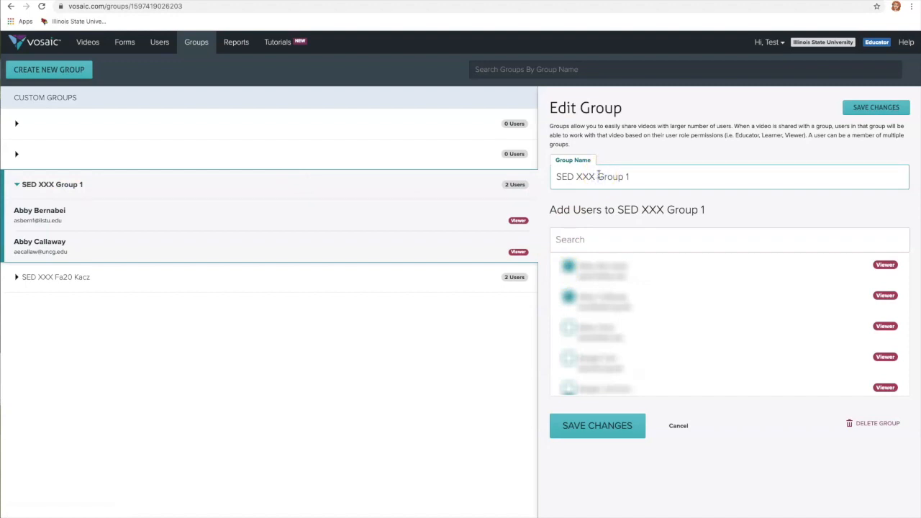
{"action": "type", "text": "Fa20 Kacz"}
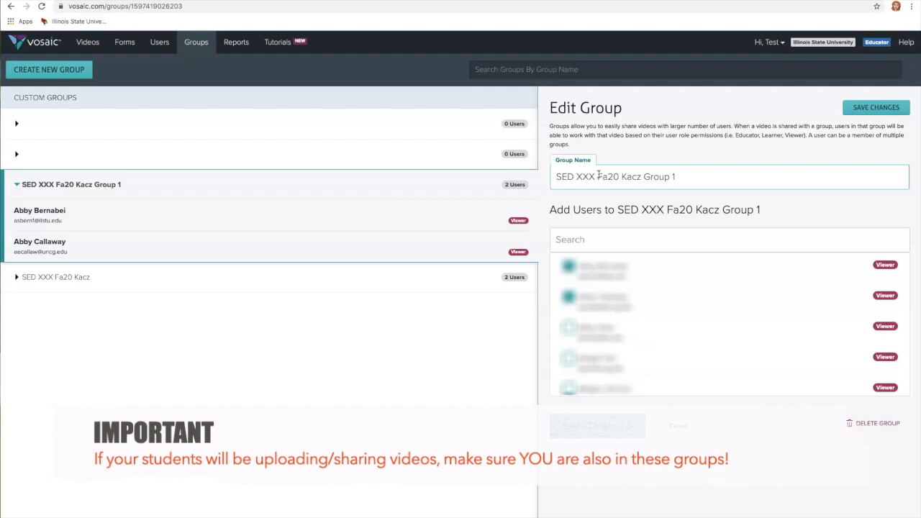